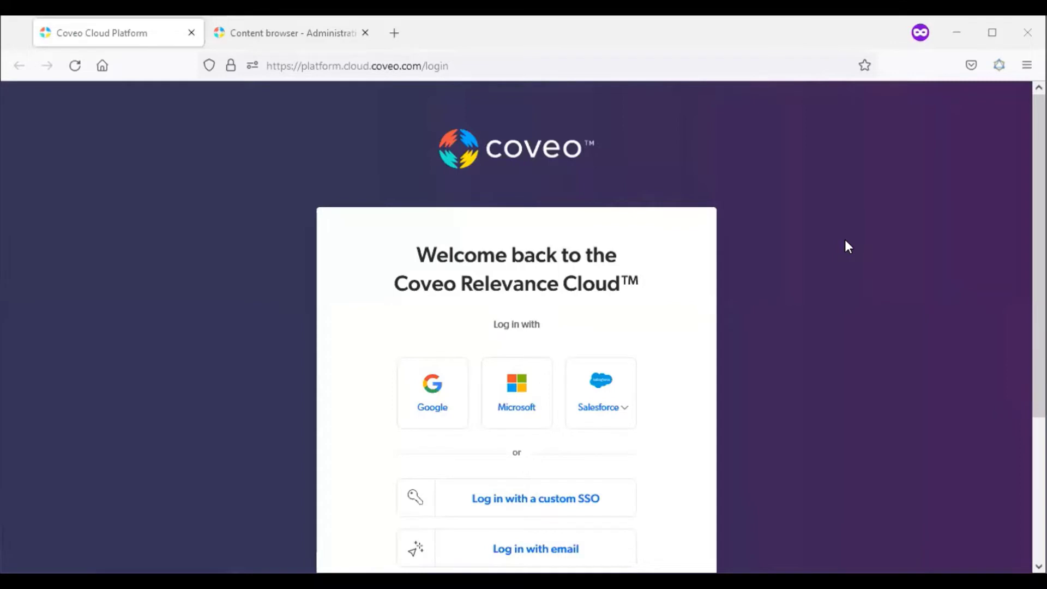
Go to the Administration Console home page and highlight the remaining trial days notice
scroll(516, 327, down, 2)
scroll(517, 327, up, 1)
scroll(516, 328, down, 1)
scroll(517, 327, down, 1)
scroll(517, 327, down, 1)
scroll(516, 328, down, 1)
scroll(516, 328, down, 2)
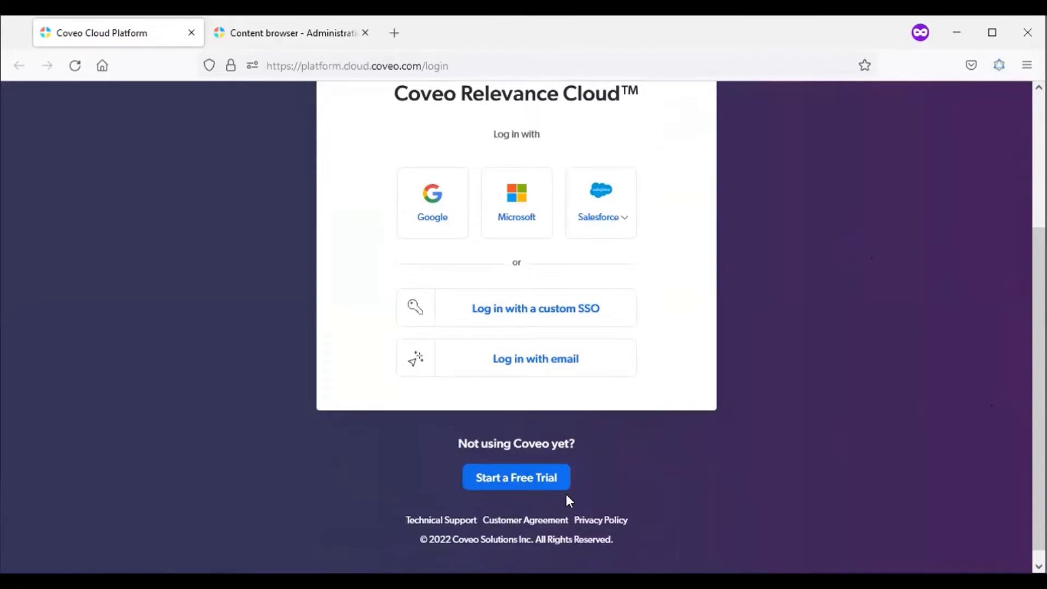
scroll(825, 470, up, 3)
click(224, 44)
drag(210, 162, 507, 180)
click(546, 178)
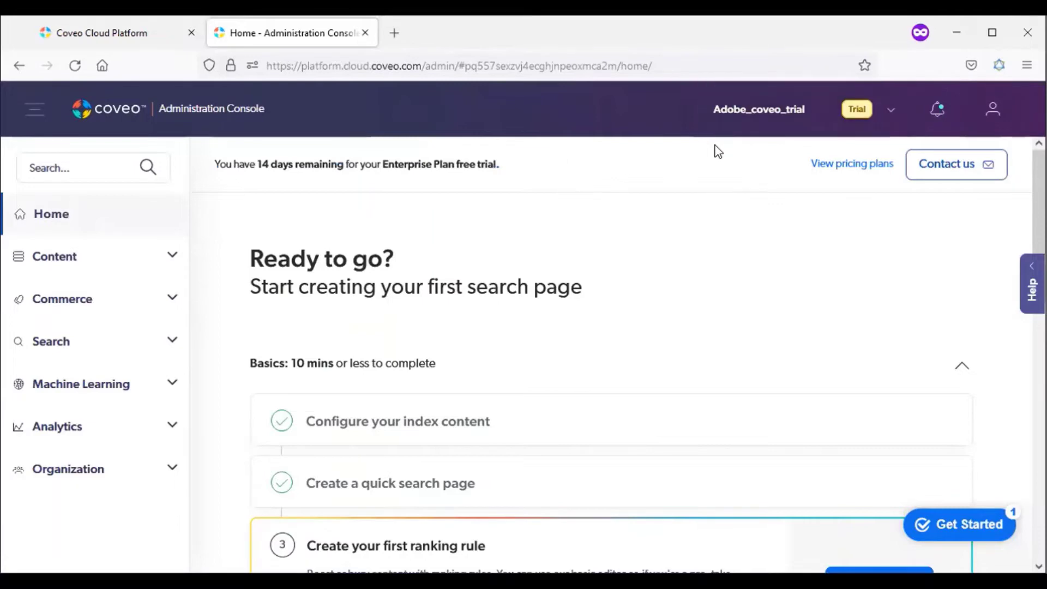
Browse the organization list across the EU, AU and US regions
click(720, 121)
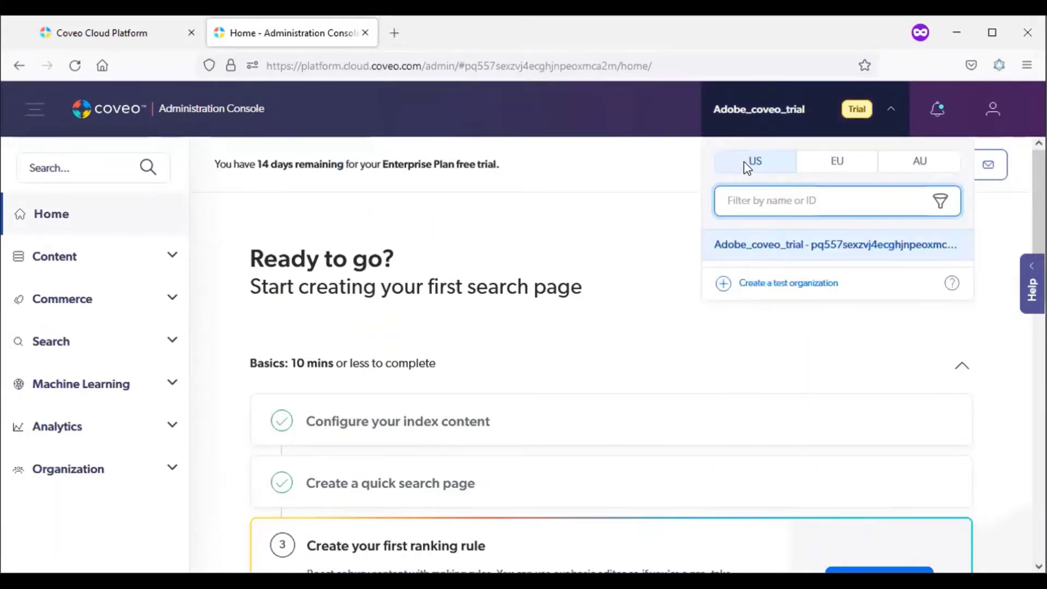
click(829, 166)
click(901, 168)
click(774, 164)
Check the notifications list and the account profile options, then close them
click(937, 109)
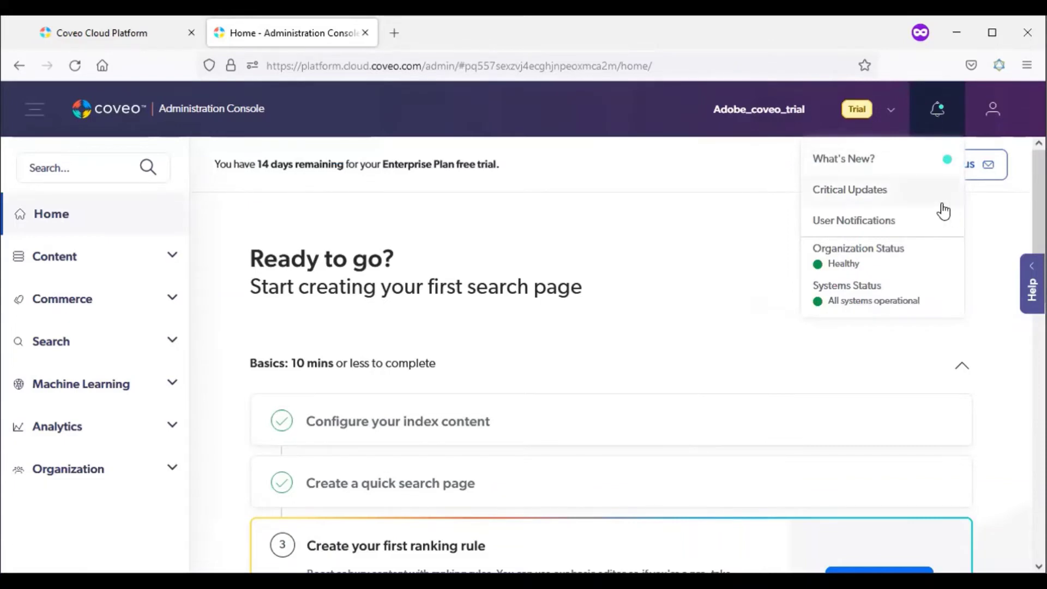
click(937, 109)
click(992, 107)
click(994, 114)
Open organization Settings and review its Organization, Analytics and License tabs
click(172, 473)
click(104, 504)
click(370, 234)
click(304, 235)
click(247, 234)
Scroll through the license limits, then go to the Groups page
scroll(256, 273, down, 1)
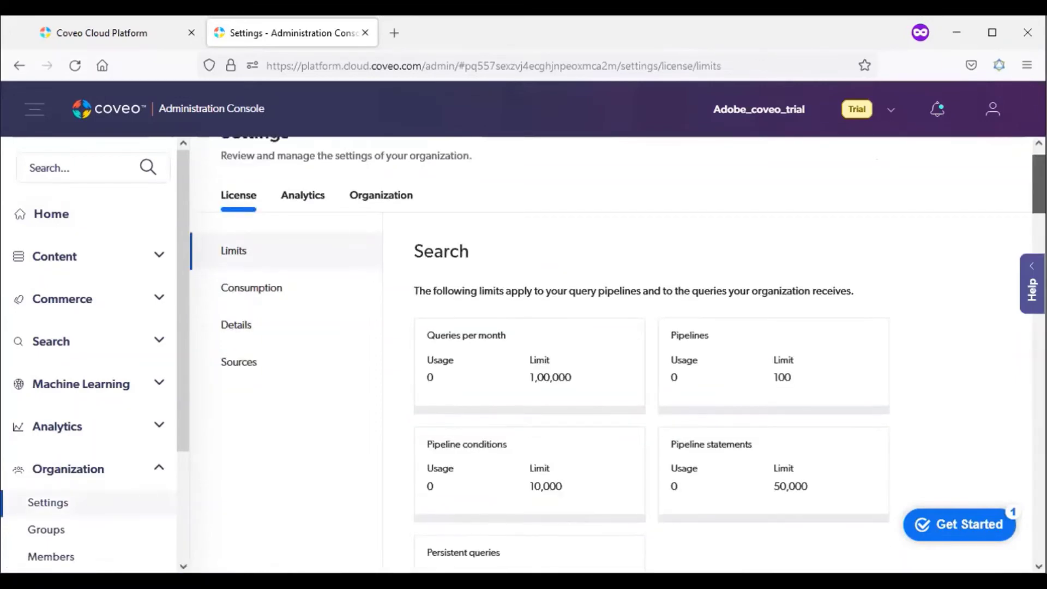
scroll(618, 352, down, 1)
scroll(618, 352, down, 5)
scroll(618, 352, down, 10)
click(71, 532)
Visit the Members page, then the API Keys page
click(99, 560)
drag(180, 409, 178, 524)
click(68, 478)
Start a new API key and review the Crawling Module access level choices under Privileges
click(994, 181)
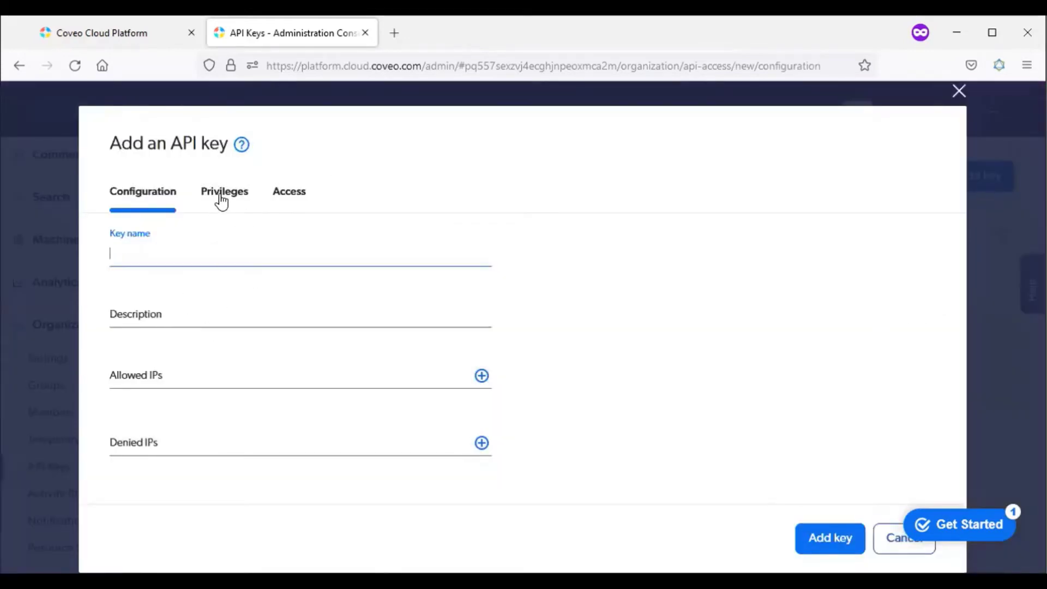
click(221, 202)
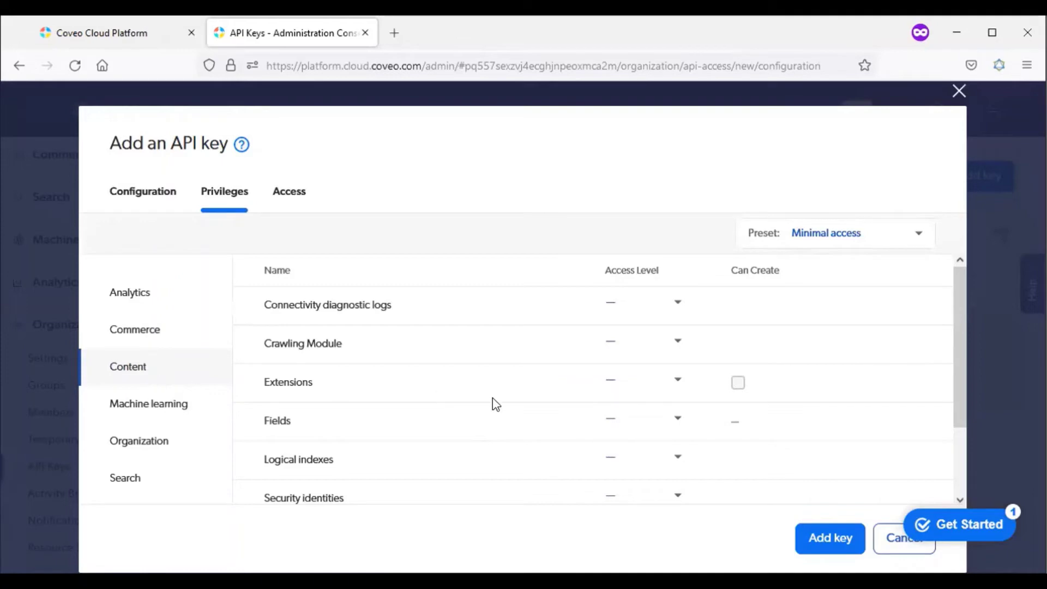
click(678, 343)
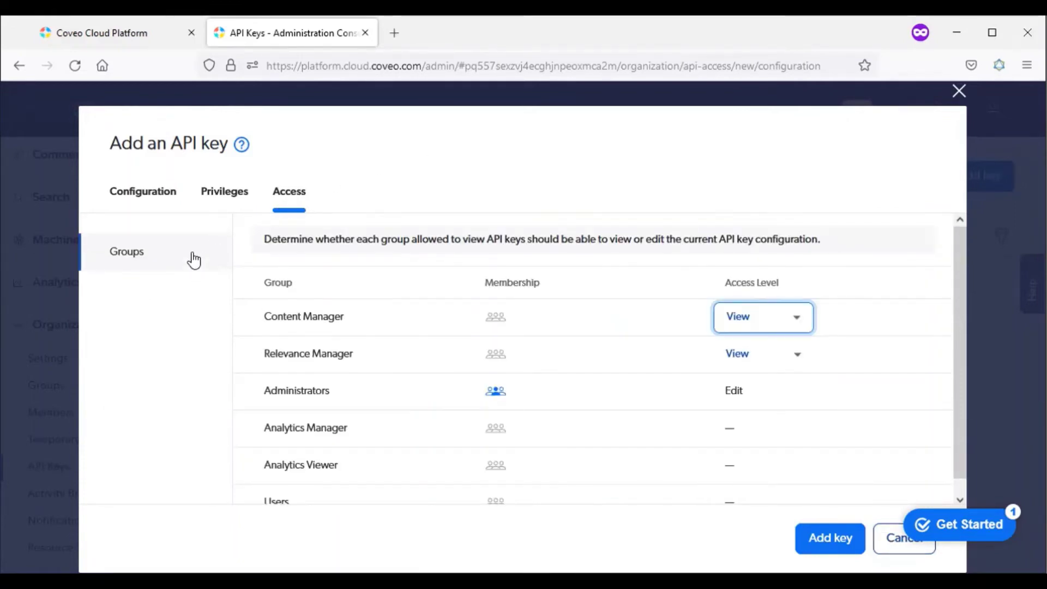
mouse_move(494, 355)
mouse_move(741, 388)
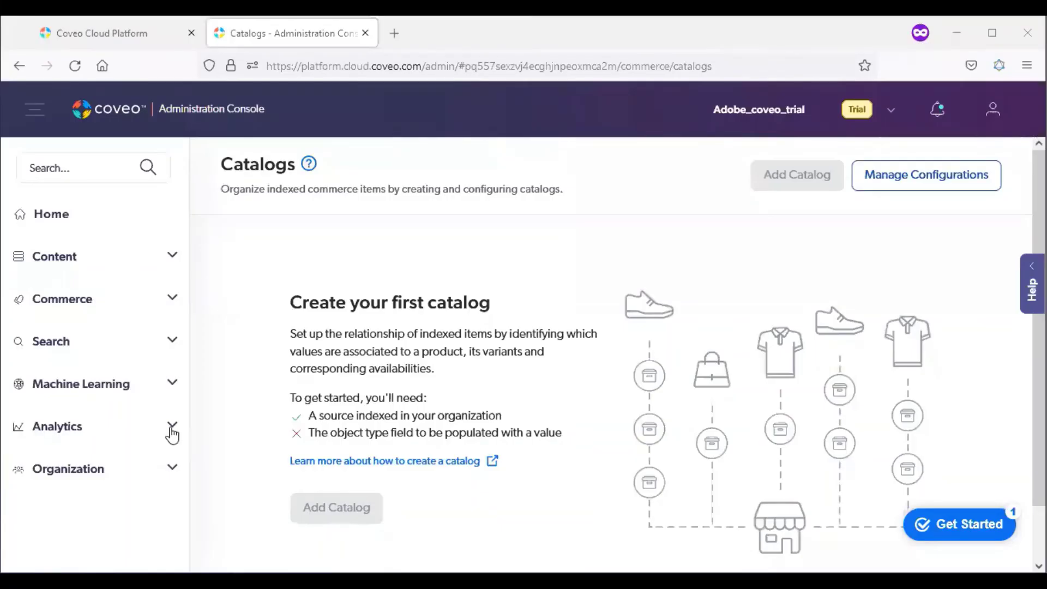
Expand Analytics, open the Reports page, then collapse the Analytics navigation section
click(172, 431)
click(110, 463)
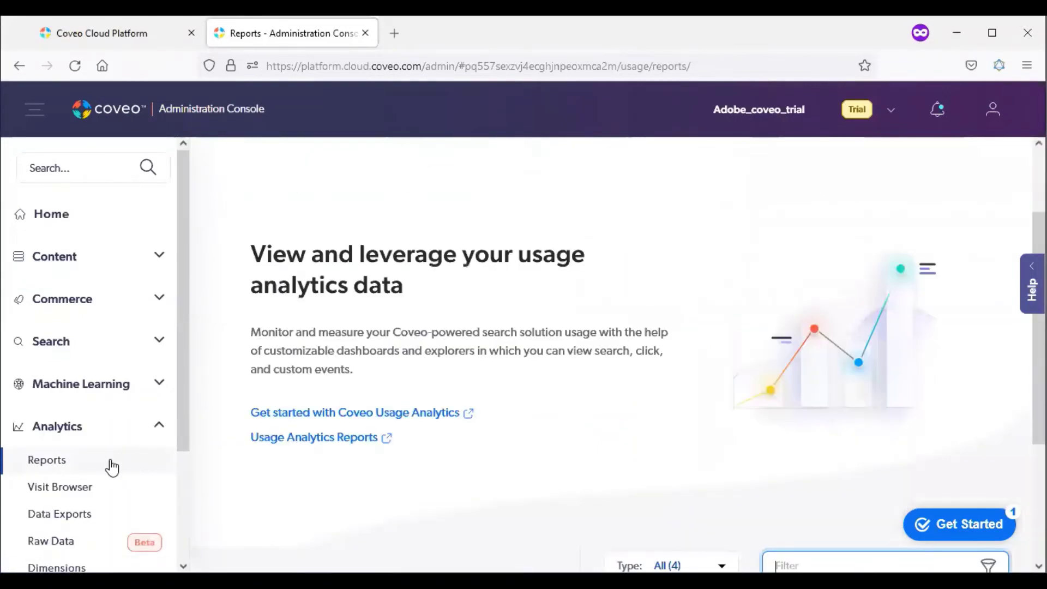
scroll(185, 461, down, 3)
drag(186, 476, 186, 524)
click(157, 297)
Open the Models page, browse the model types in Add model, then cancel
click(172, 386)
click(66, 423)
click(888, 188)
drag(860, 290, 856, 331)
drag(853, 337, 864, 394)
click(741, 463)
Collapse Machine Learning, expand and collapse Search, then expand the Commerce section
click(173, 385)
click(163, 347)
click(161, 346)
click(173, 310)
Visit the content Sources, Log Browser and Fields pages, ending on the Content Browser
click(174, 303)
click(172, 261)
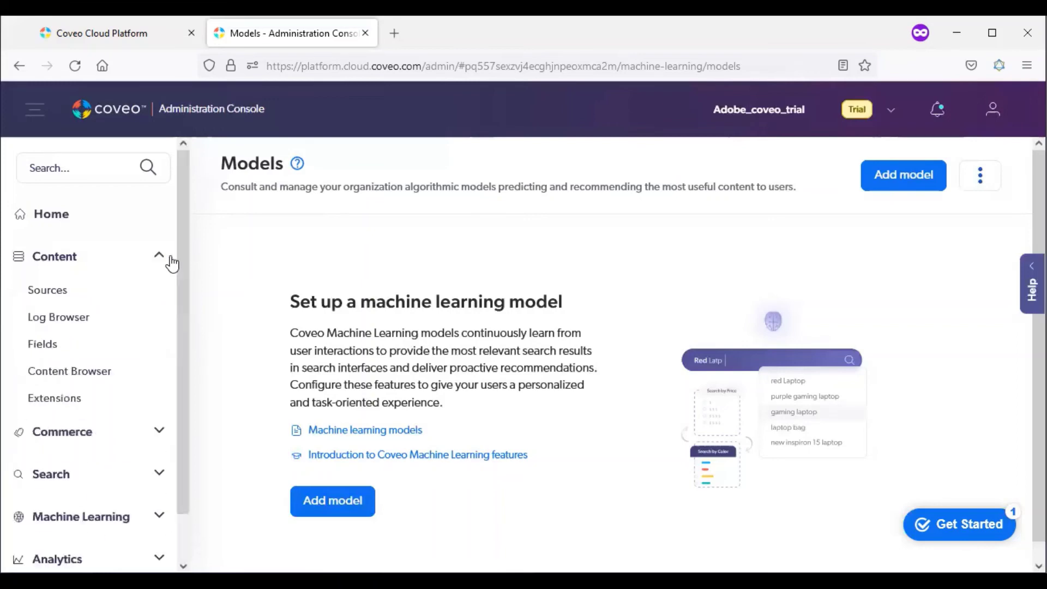
drag(180, 289, 182, 314)
click(87, 270)
click(85, 296)
click(93, 323)
click(121, 345)
click(309, 342)
click(246, 342)
scroll(496, 252, down, 1)
scroll(621, 355, down, 2)
scroll(480, 273, down, 2)
scroll(600, 355, down, 3)
scroll(600, 355, up, 4)
scroll(600, 354, down, 10)
click(158, 225)
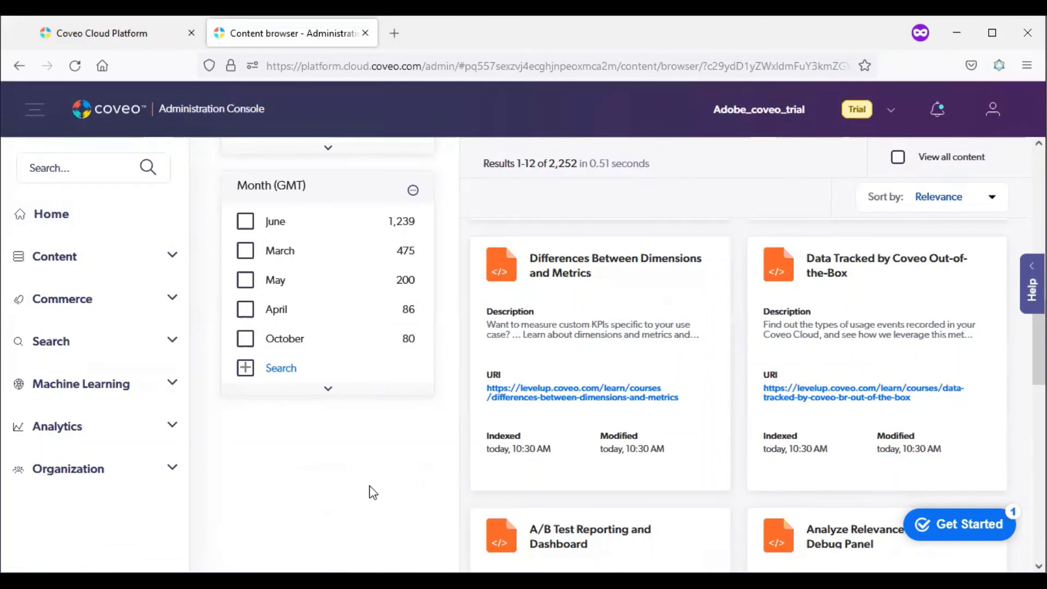